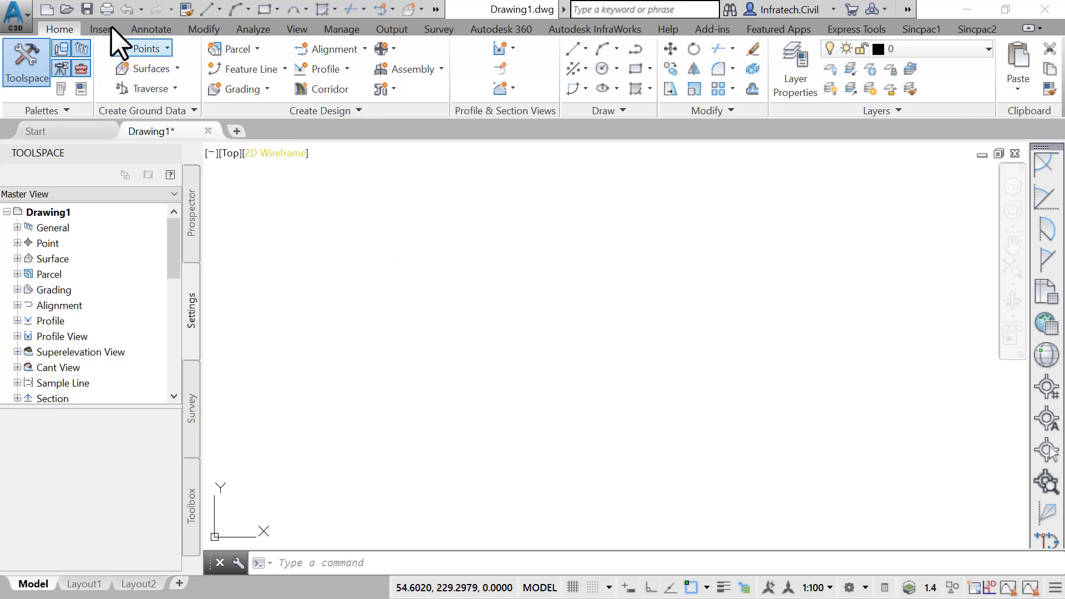
# - Open the existing drawing 03.01 - STYLES-TEMPLATES from the Select File dialog
pyautogui.click(66, 8)
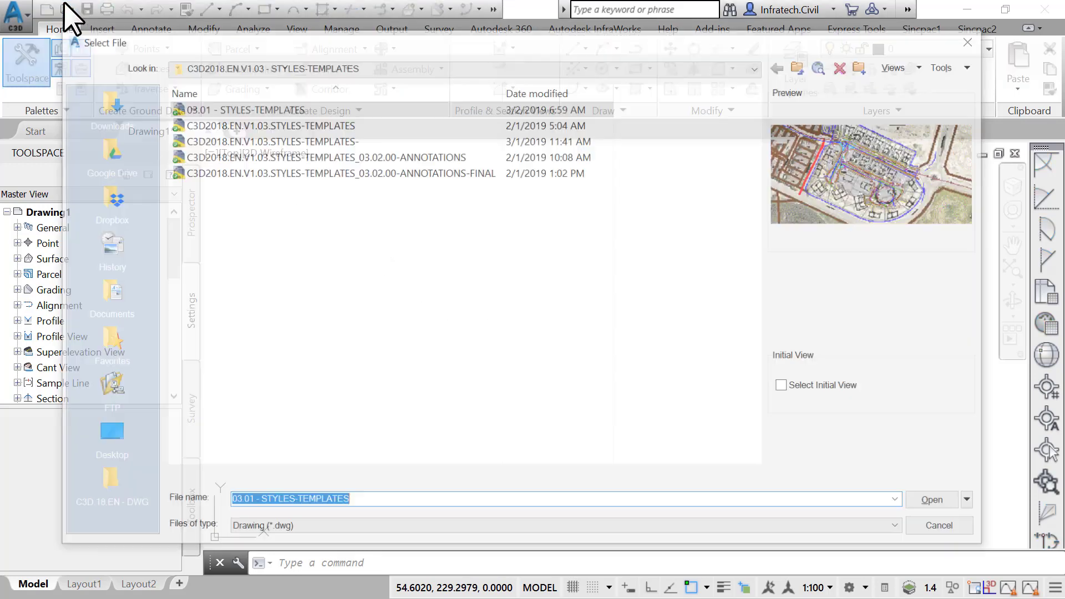
pyautogui.click(343, 111)
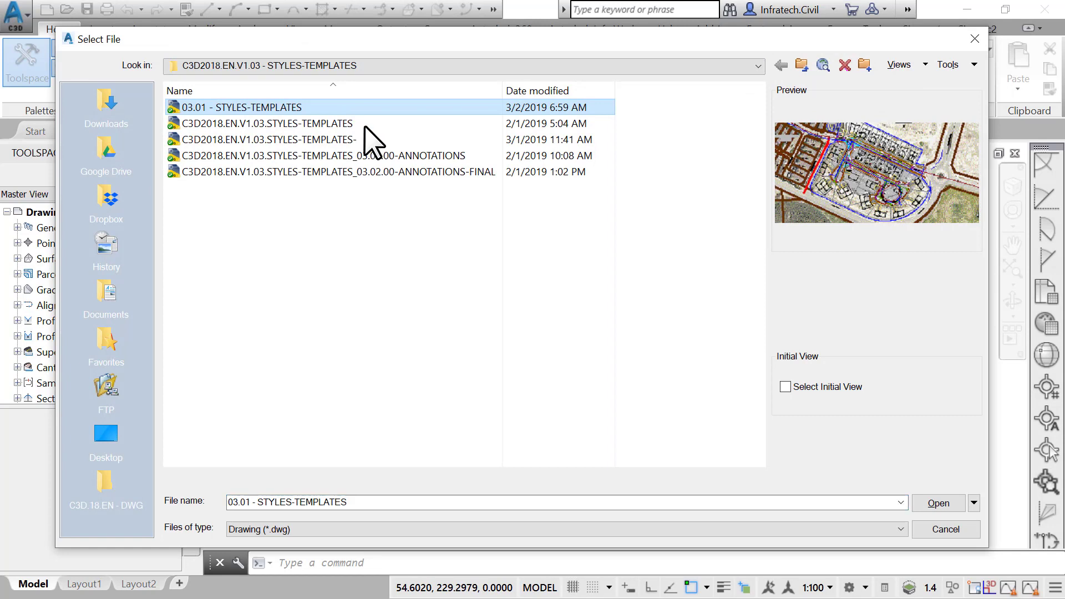
pyautogui.click(960, 498)
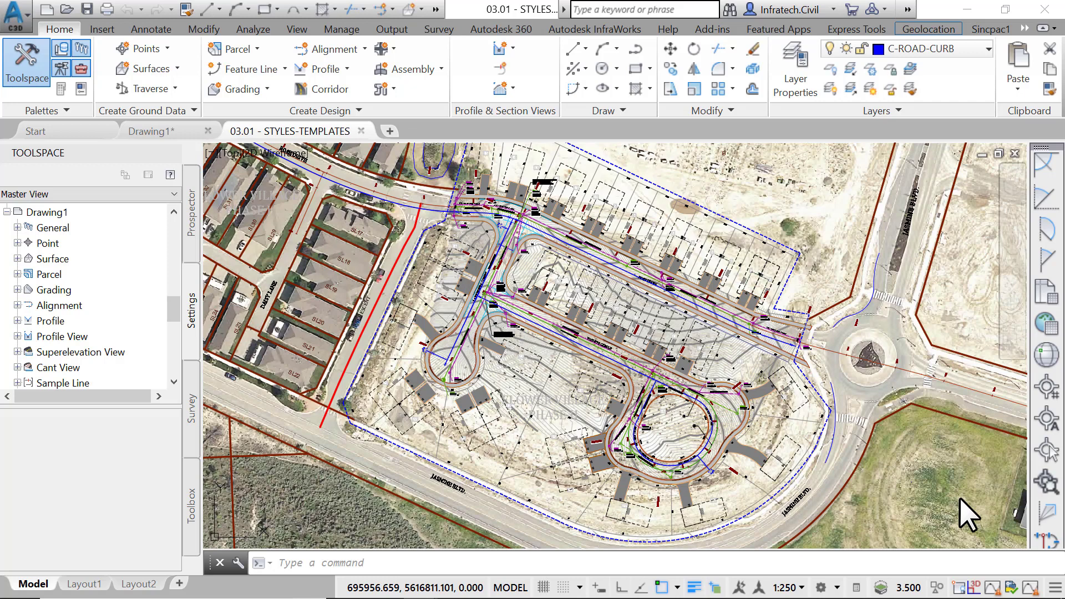
# - Open Edit Drawing Settings for the 03.01 - STYLES-TEMPLATES drawing node in Toolspace Settings
pyautogui.click(195, 227)
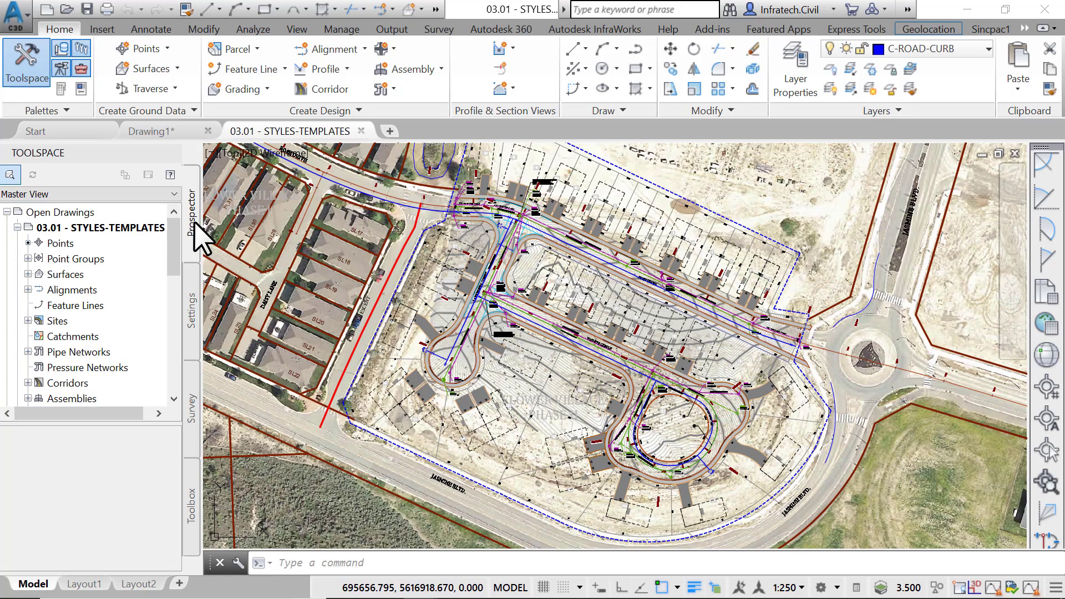
pyautogui.click(191, 329)
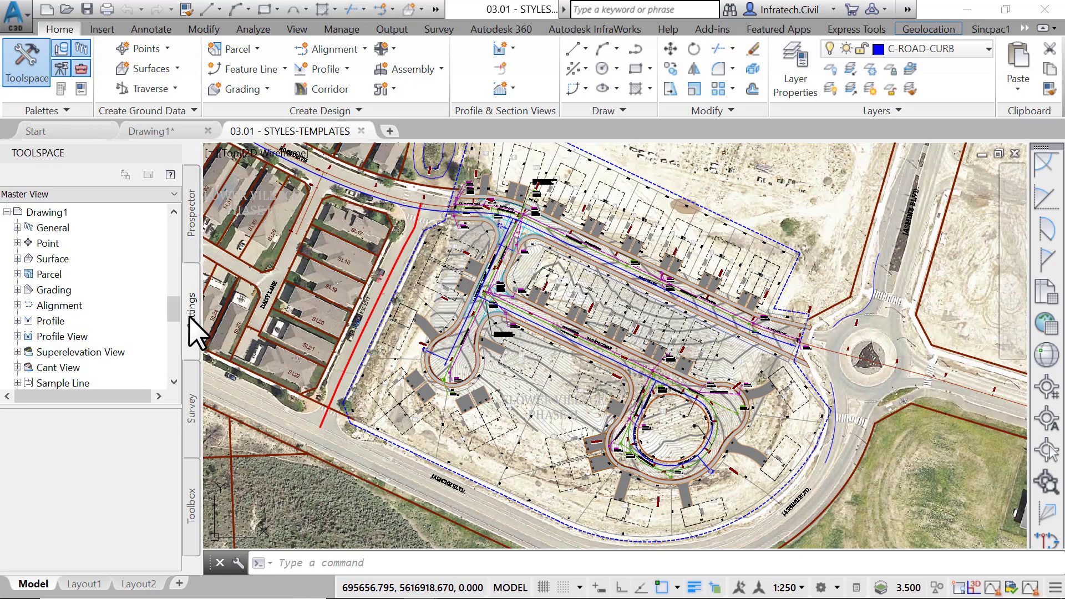
pyautogui.moveTo(171, 312); pyautogui.dragTo(170, 228)
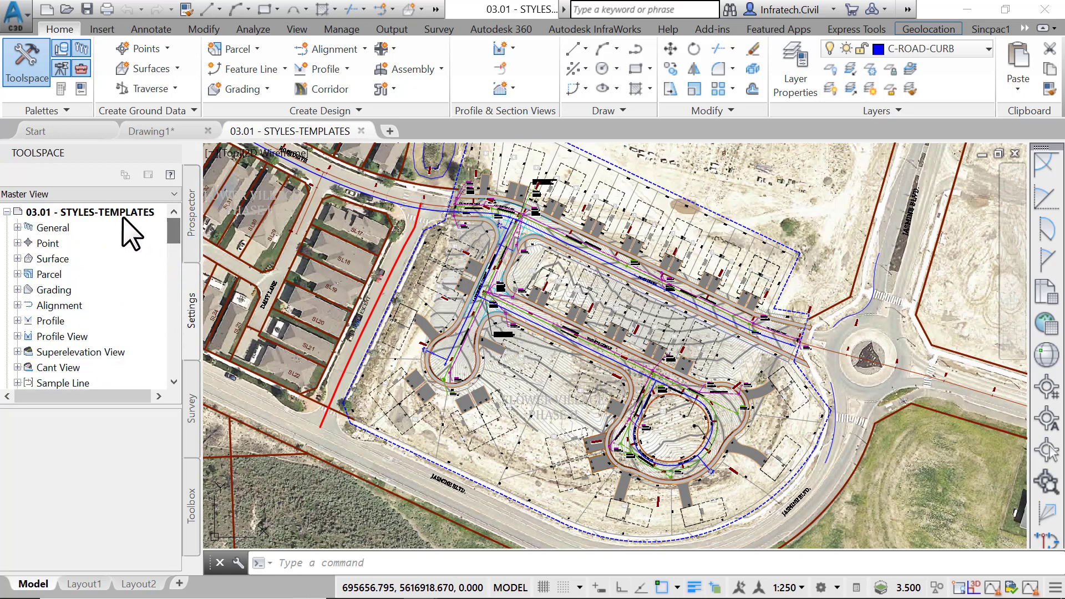
pyautogui.click(117, 213)
pyautogui.rightClick(118, 215)
pyautogui.click(139, 225)
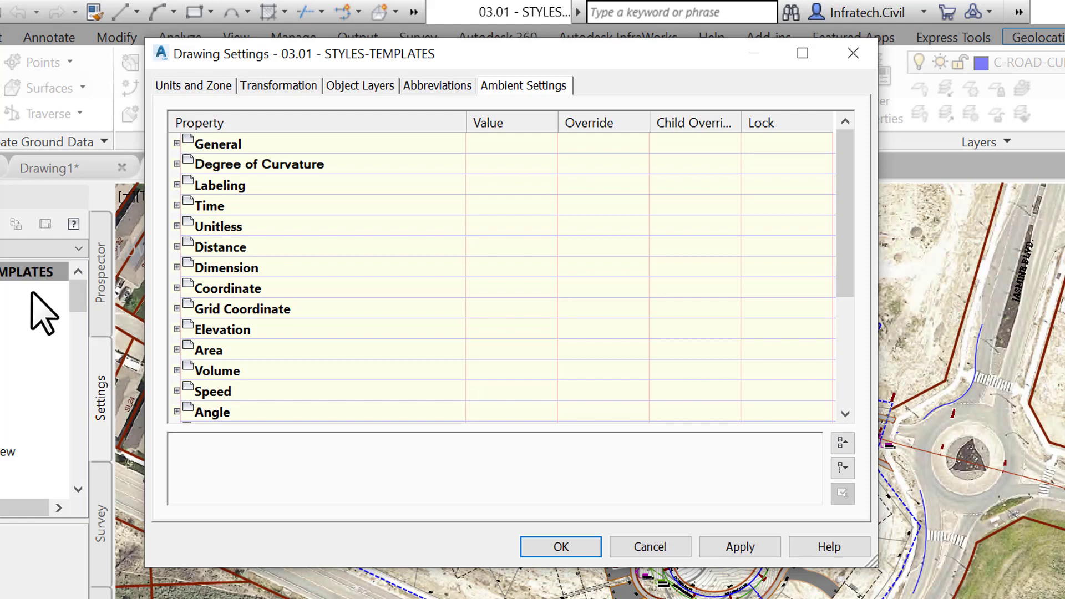
# - Browse the coordinate system categories on the Units and Zone tab, leaving them unchanged
pyautogui.click(185, 84)
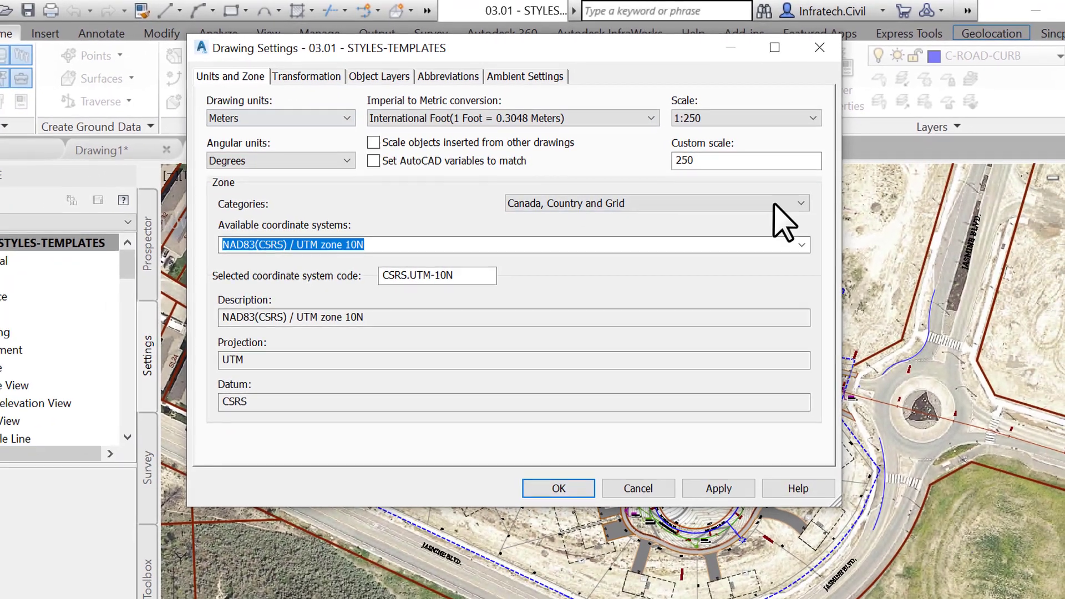
pyautogui.click(831, 228)
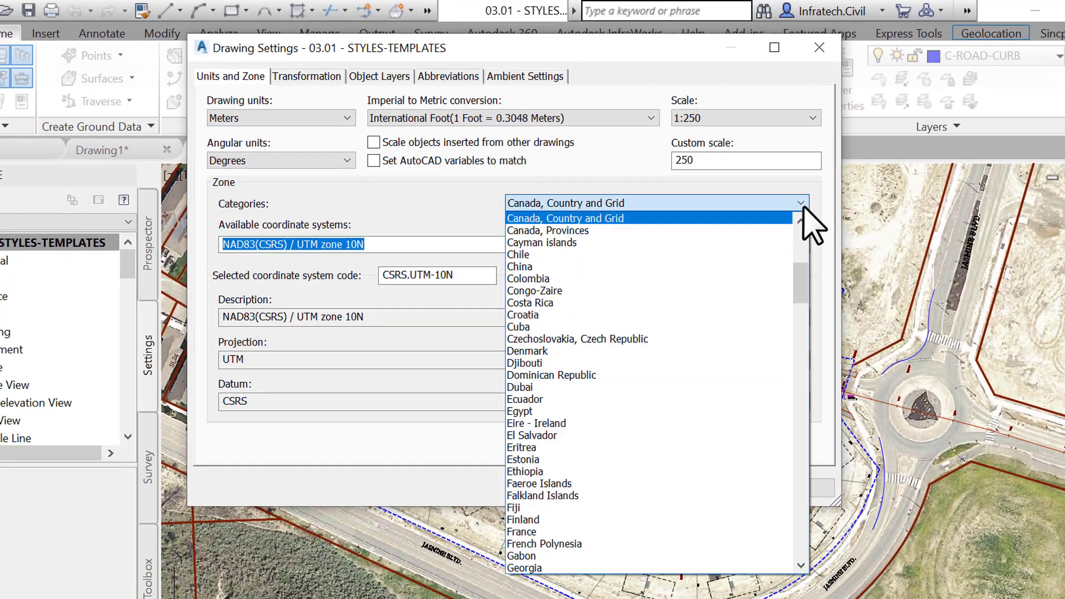
pyautogui.scroll(8, 809, 250)
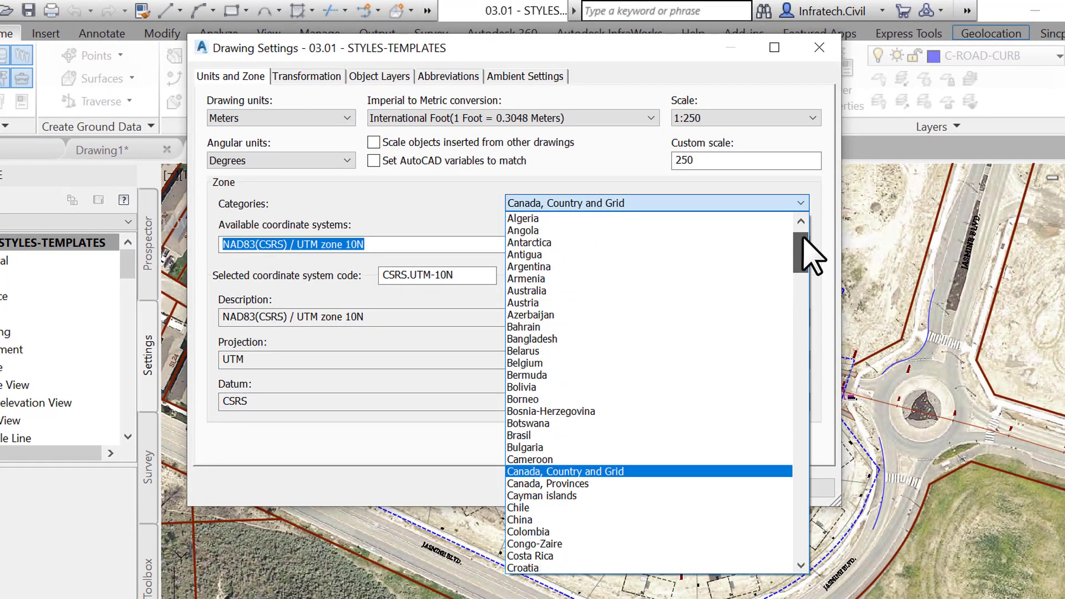
pyautogui.moveTo(804, 234); pyautogui.dragTo(784, 549)
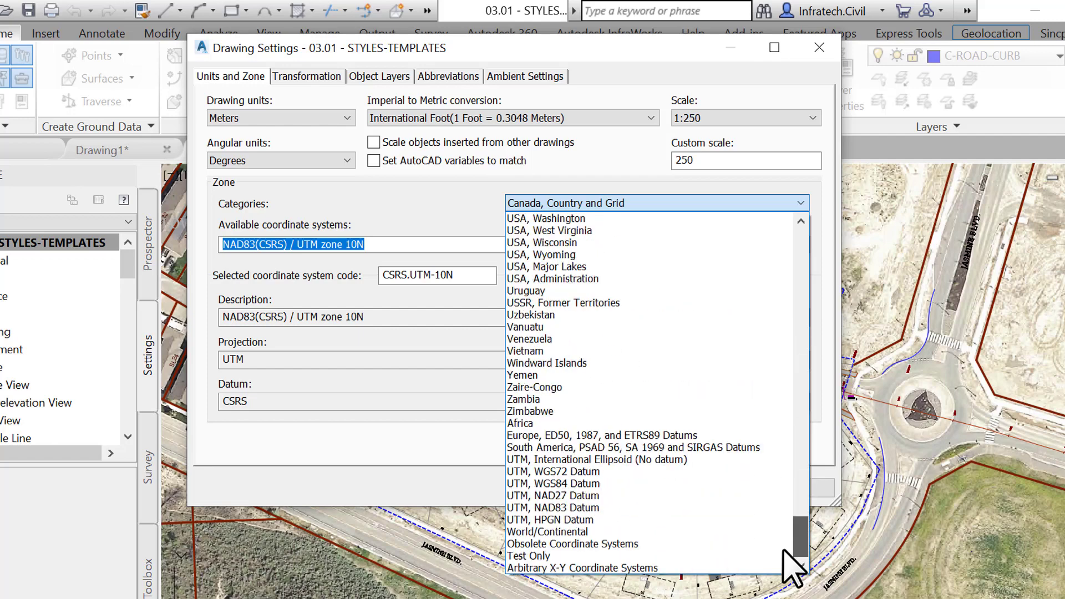
pyautogui.click(440, 218)
# - Keep NAD83(CSRS) / UTM zone 10N as the coordinate system and view the Transformation settings
pyautogui.click(802, 245)
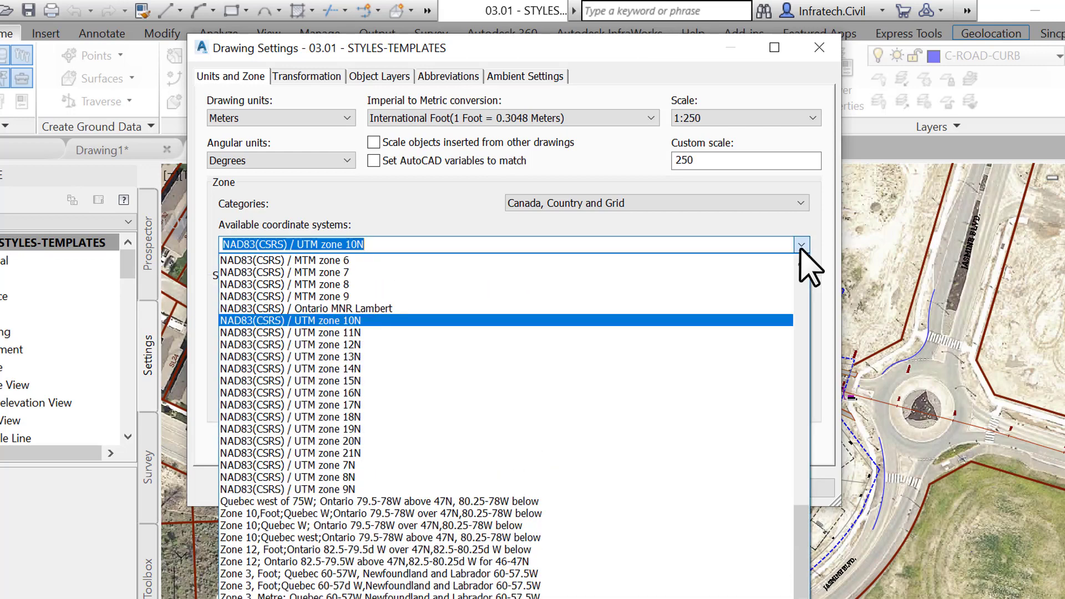
pyautogui.moveTo(804, 551); pyautogui.dragTo(801, 234)
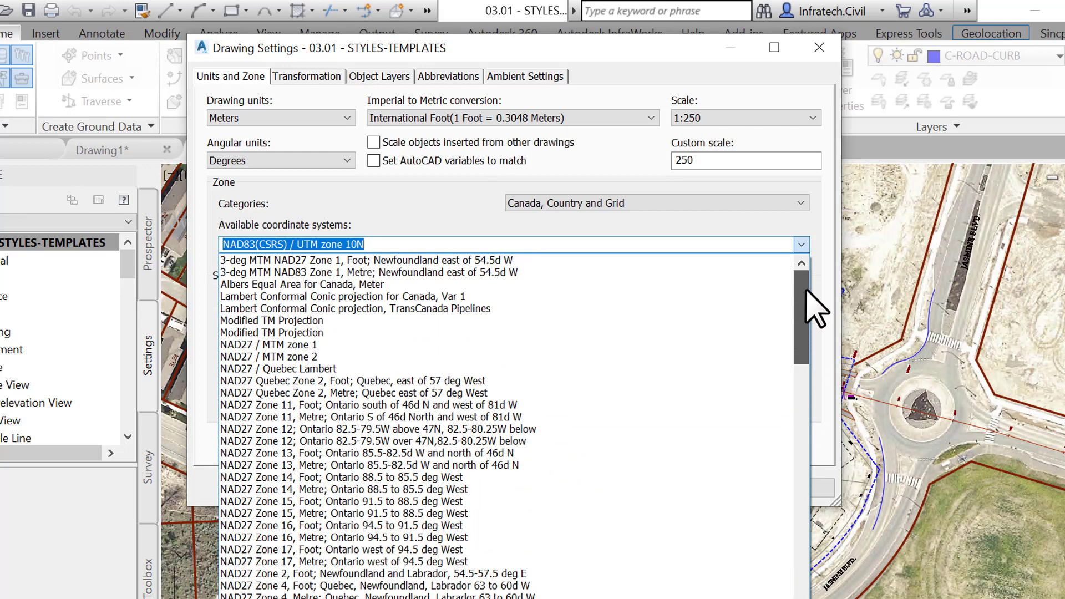
pyautogui.click(427, 198)
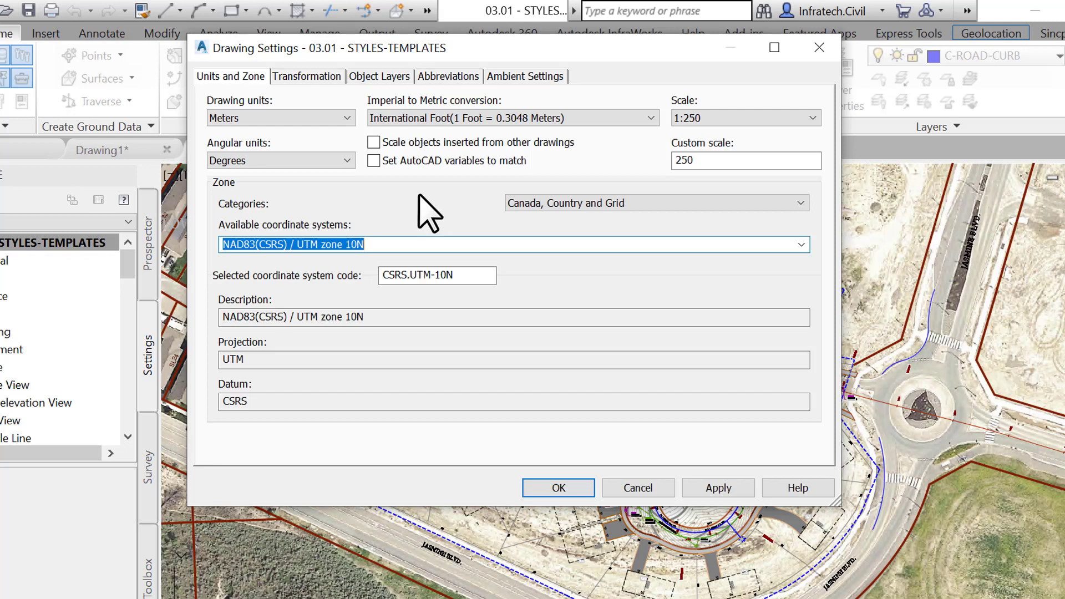
pyautogui.click(299, 78)
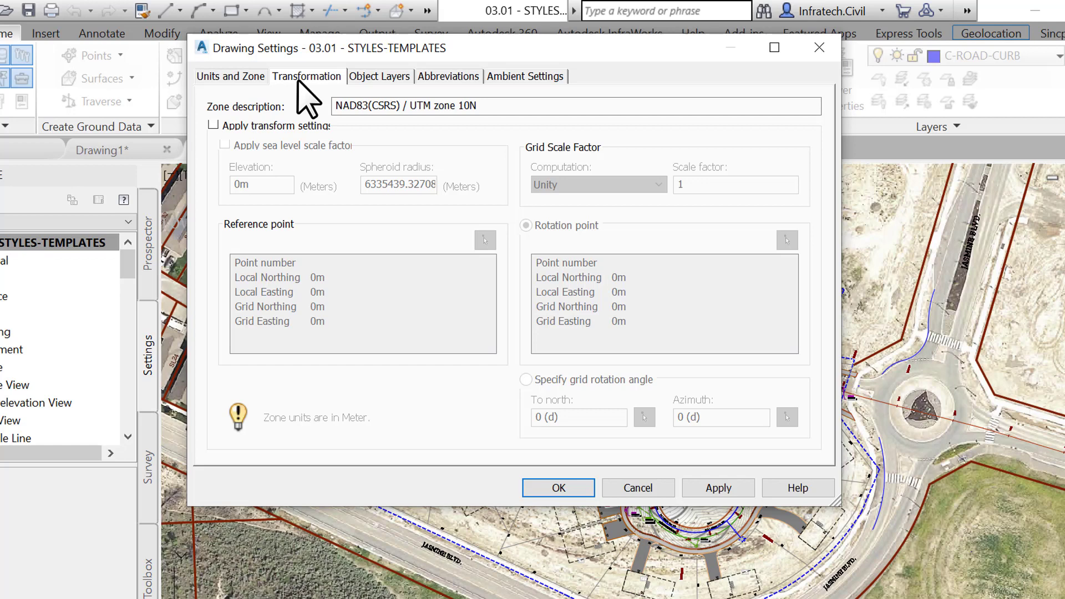
# - Turn on Apply transform settings and begin picking the reference point in the site plan
pyautogui.click(249, 80)
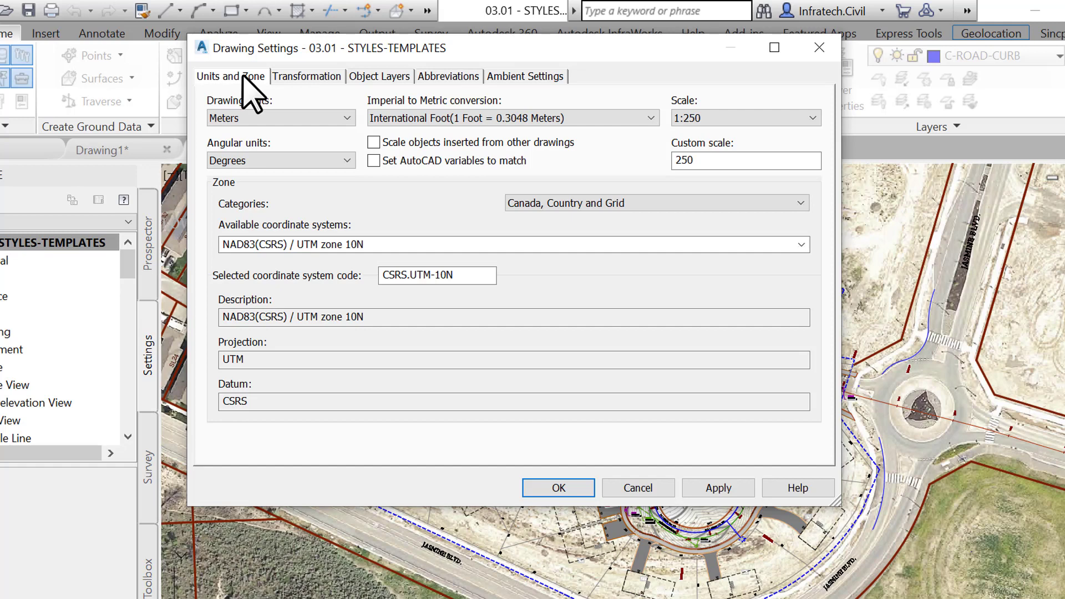
pyautogui.click(292, 76)
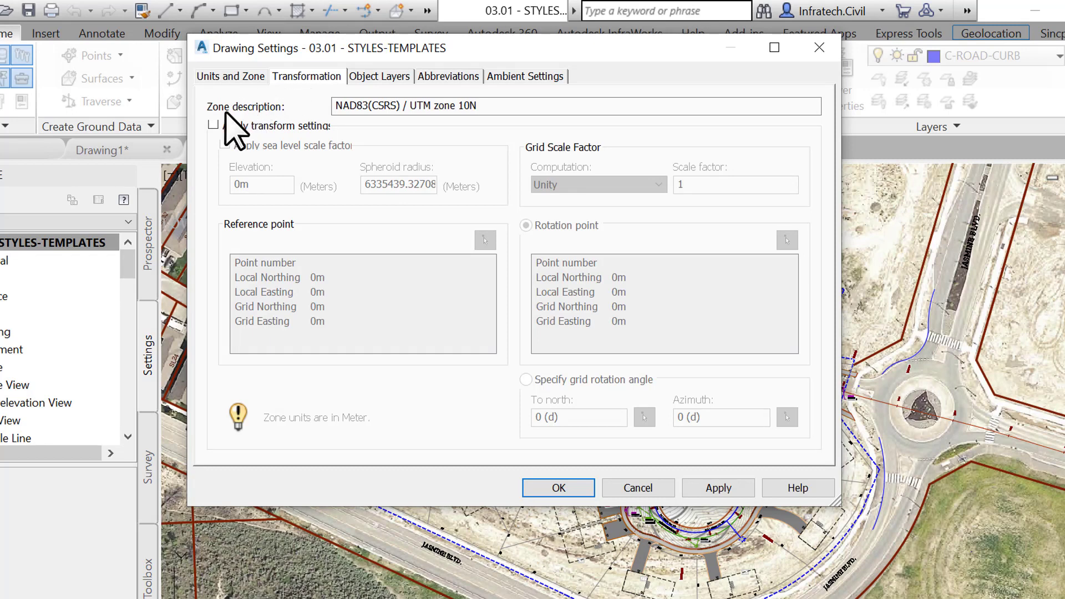
pyautogui.click(213, 125)
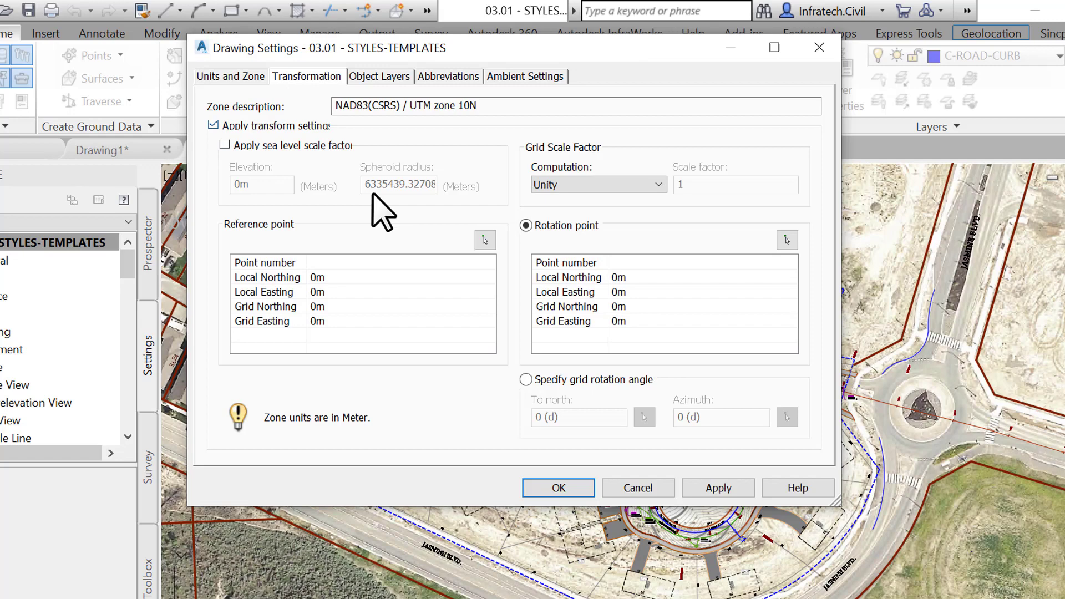
pyautogui.click(485, 239)
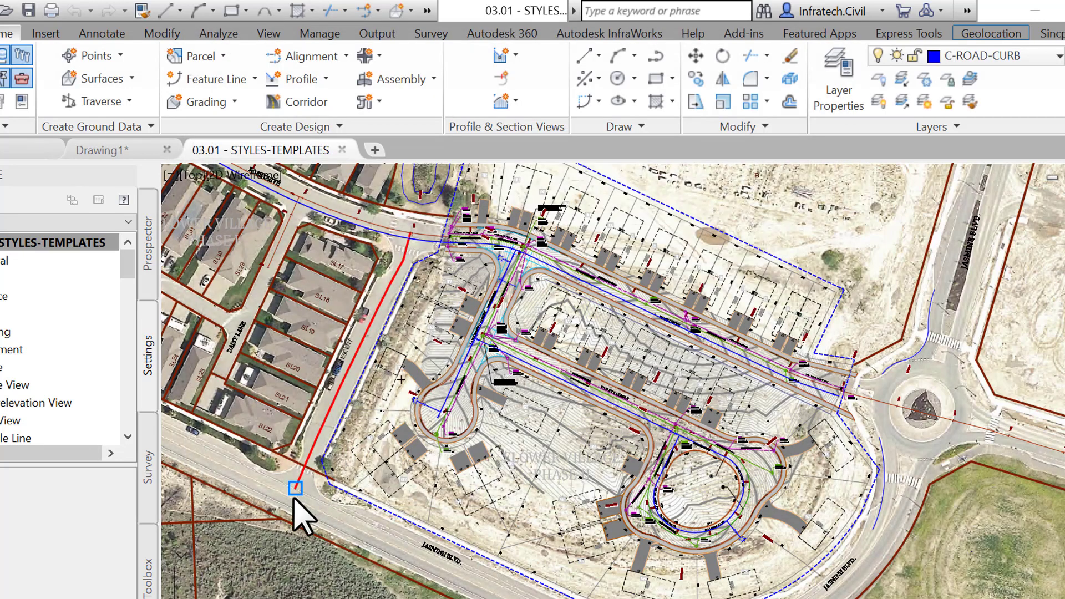
# - Set the reference point at the red line's south end: grid northing 36432373, easting 35433237
pyautogui.click(294, 498)
pyautogui.click(456, 306)
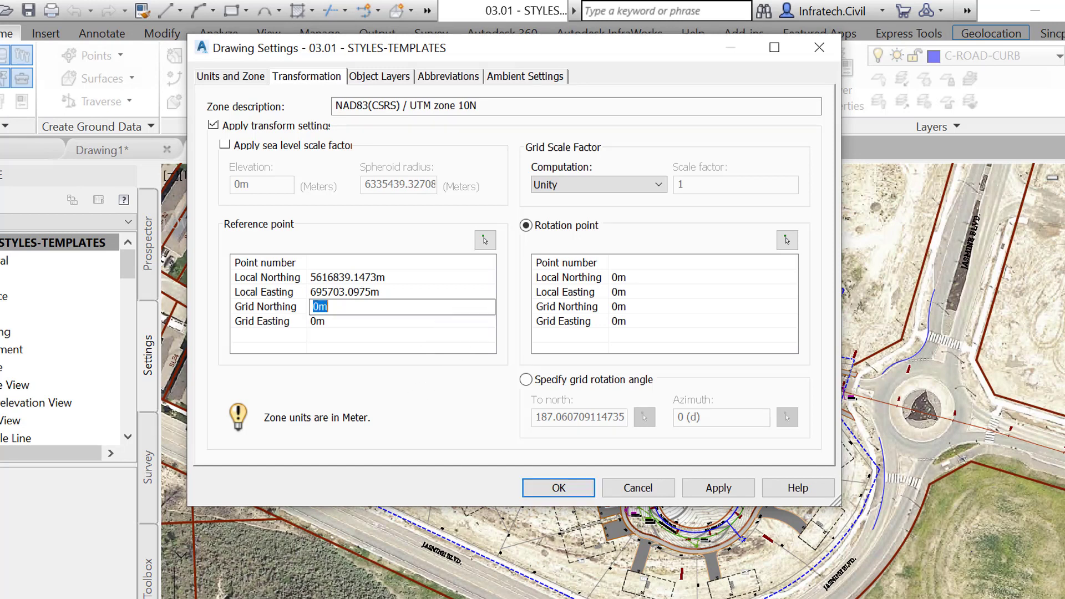
pyautogui.write('36432373')
pyautogui.press('Tab')
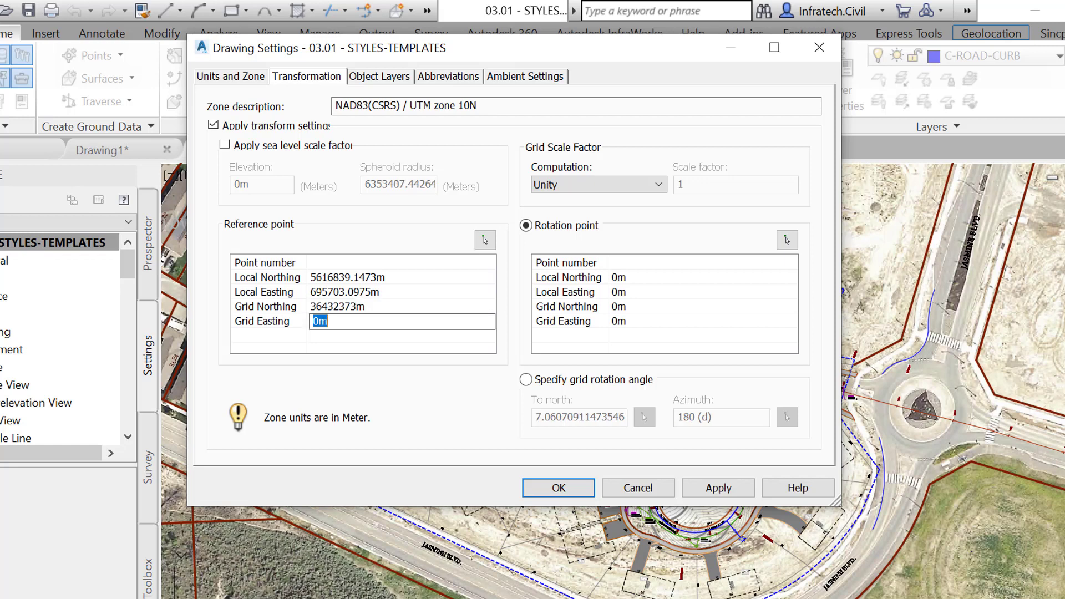
pyautogui.write('35433237')
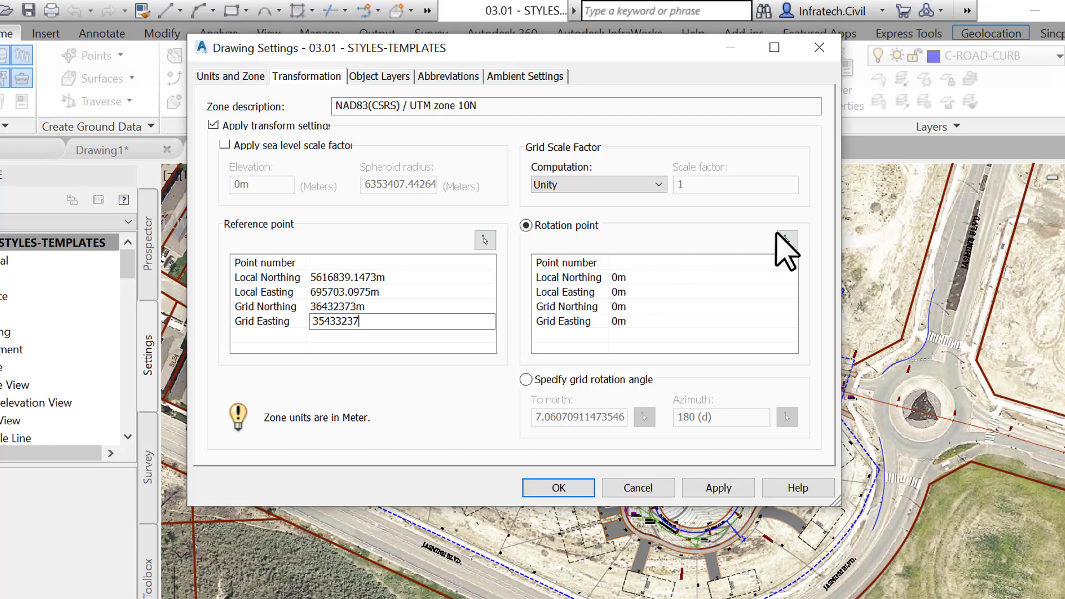
pyautogui.click(787, 240)
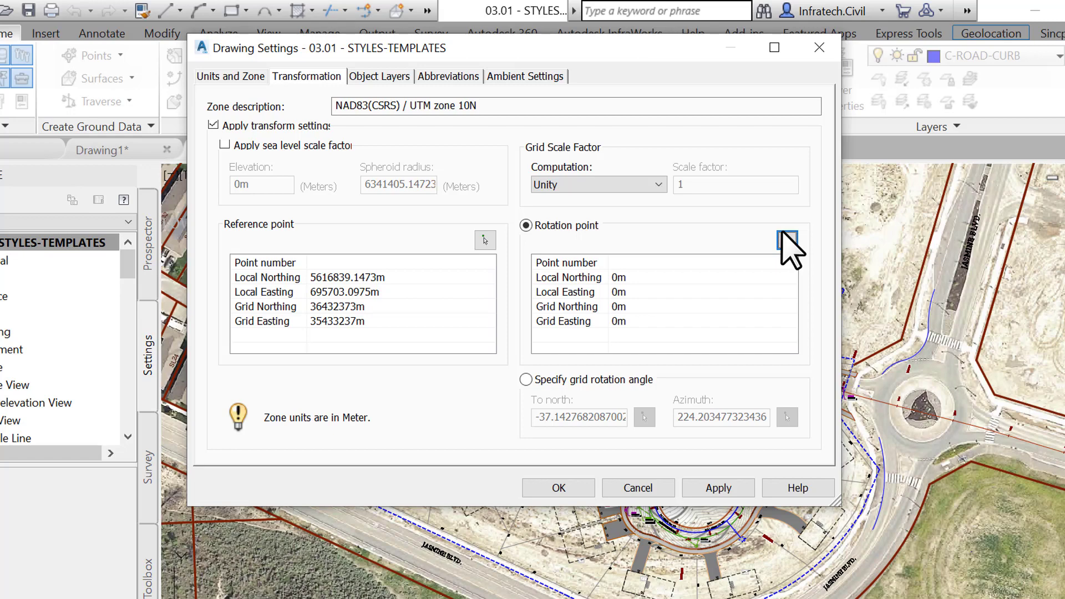
# - Set the rotation point at the roundabout centre: grid northing 37437643, easting 73453743
pyautogui.click(787, 240)
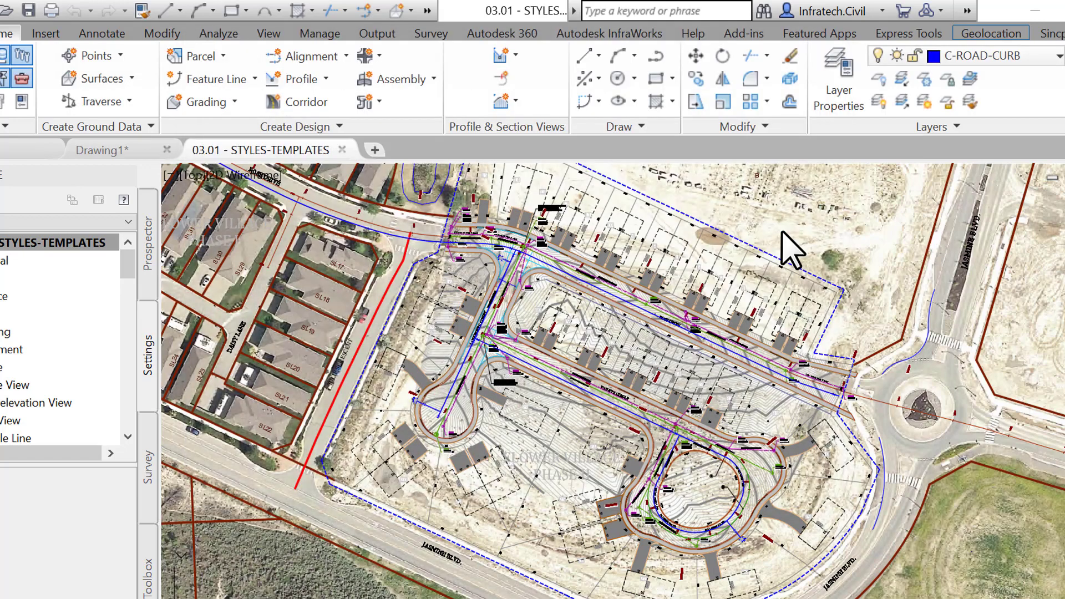
pyautogui.click(927, 415)
pyautogui.click(652, 306)
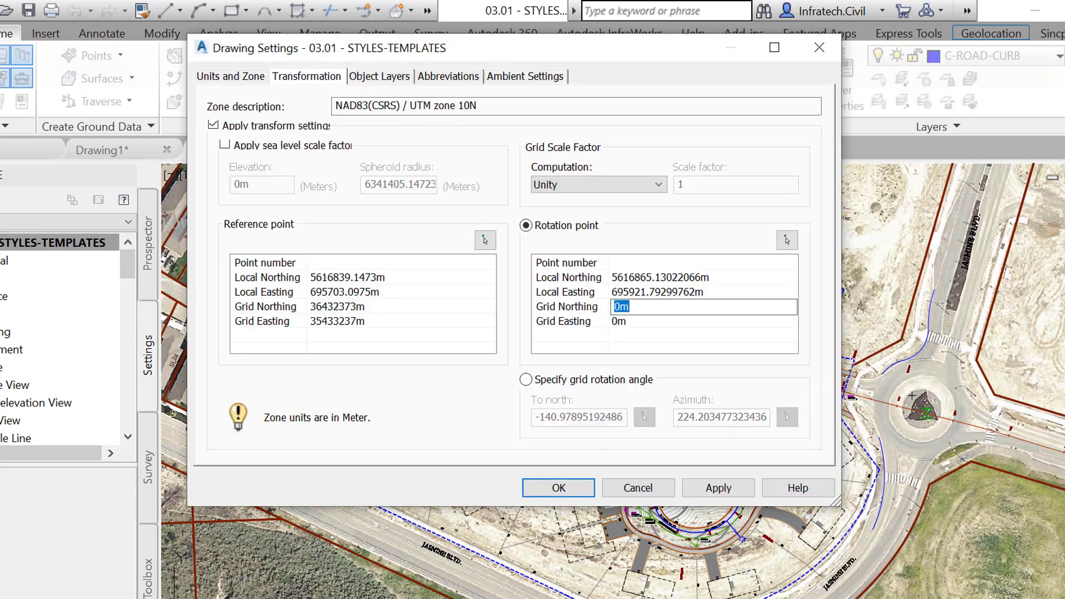
pyautogui.write('37437643')
pyautogui.press('Tab')
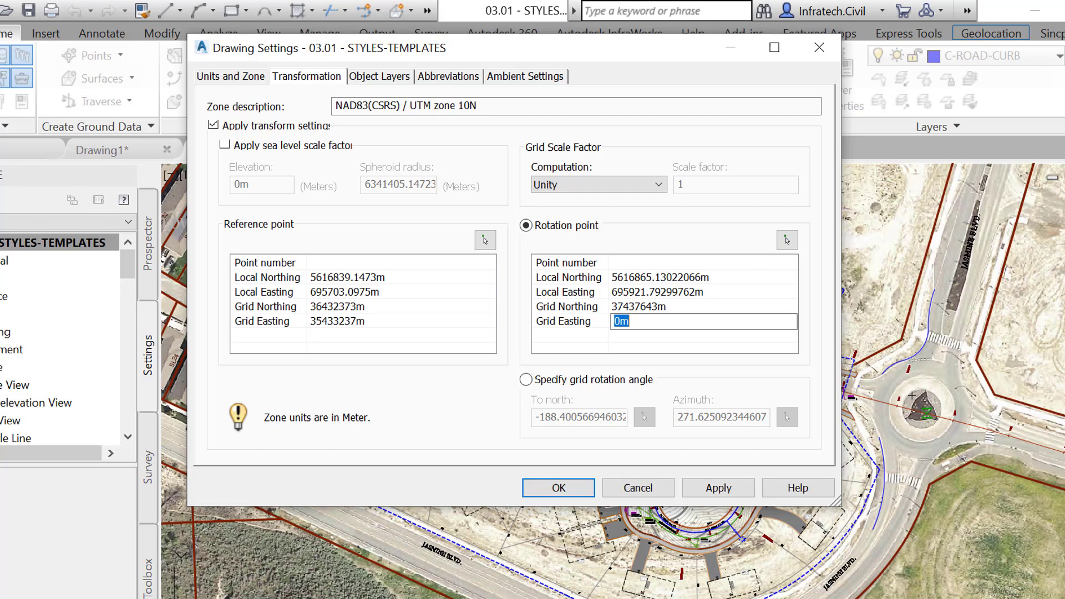
pyautogui.press('BackSpace')
pyautogui.write('73453743')
pyautogui.click(567, 379)
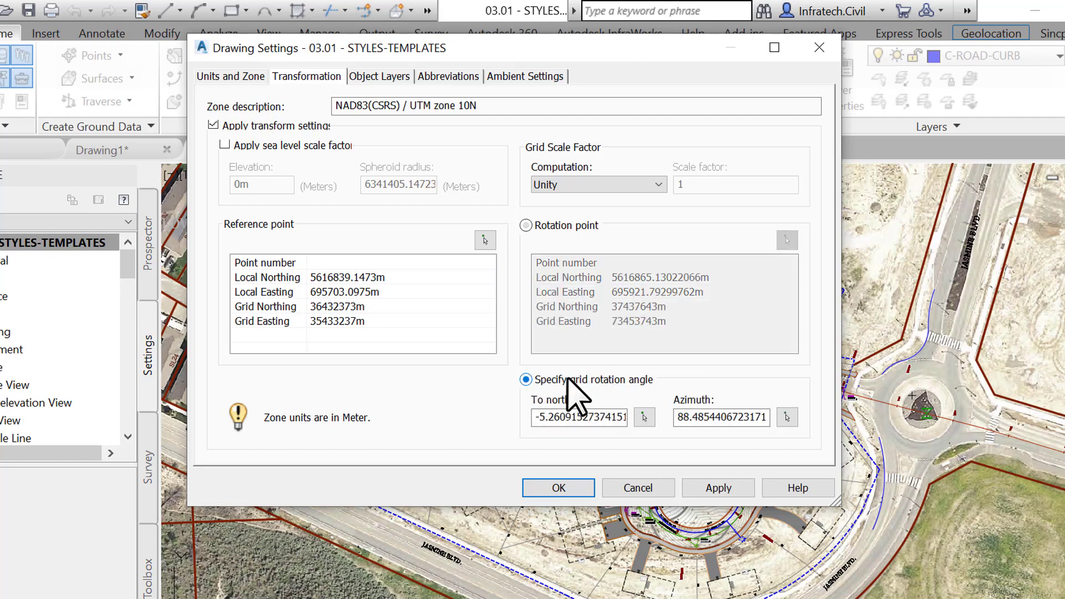
pyautogui.click(555, 225)
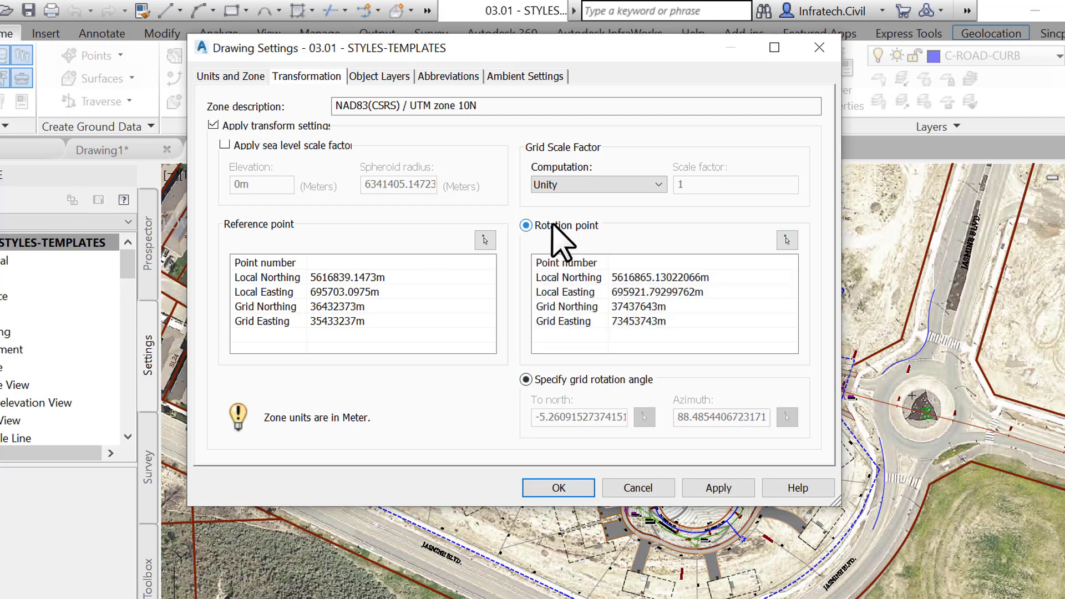
# - Scroll through the Object Layers assignments and the Abbreviations settings
pyautogui.click(396, 78)
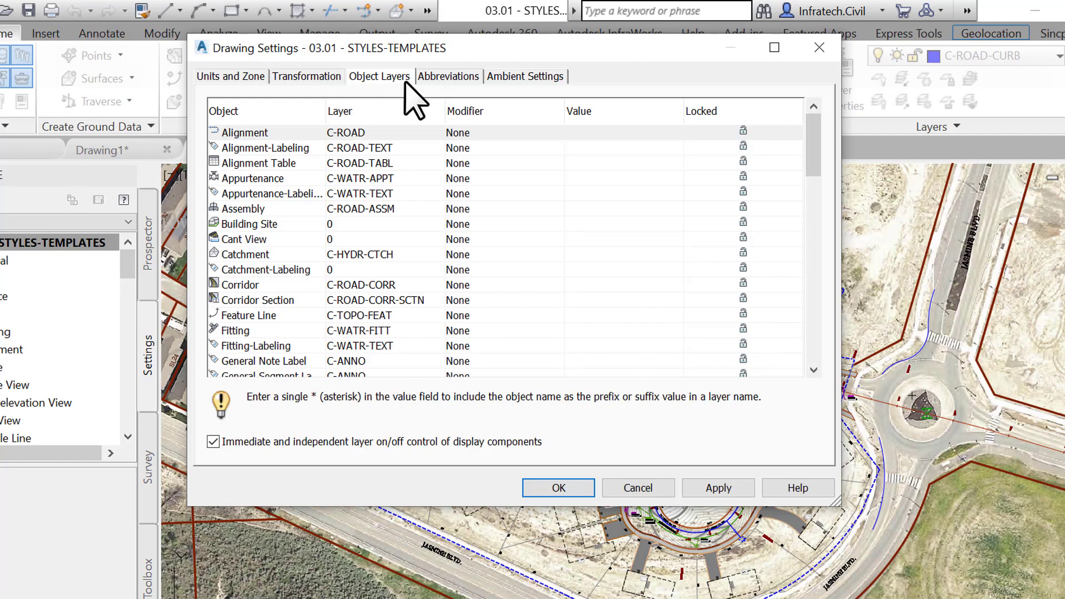
pyautogui.moveTo(811, 167)
pyautogui.mouseDown()
pyautogui.moveTo(799, 408)
pyautogui.moveTo(816, 147)
pyautogui.mouseUp()
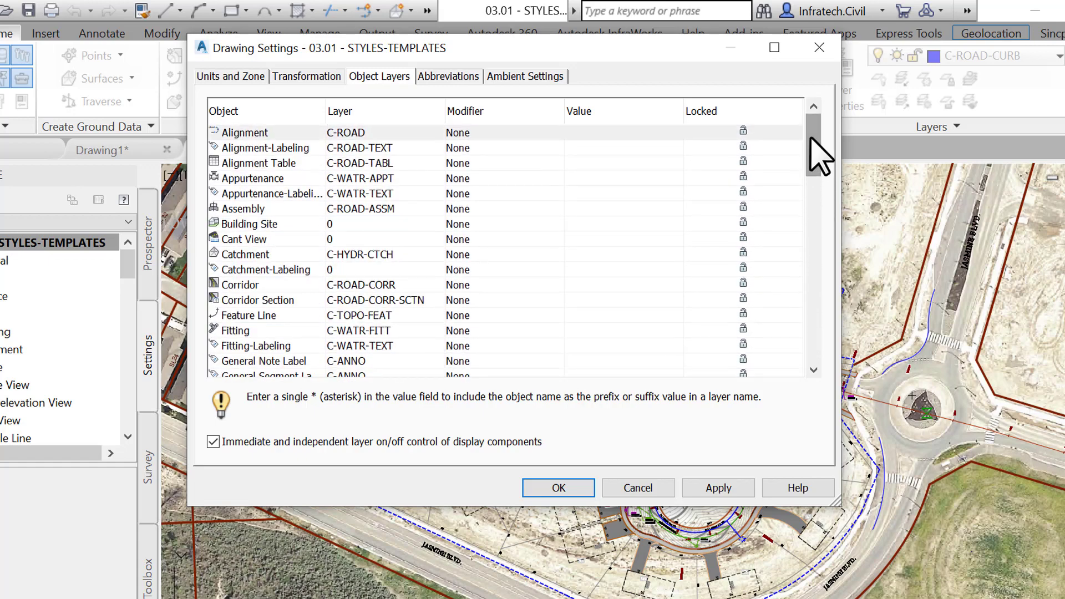
pyautogui.click(444, 76)
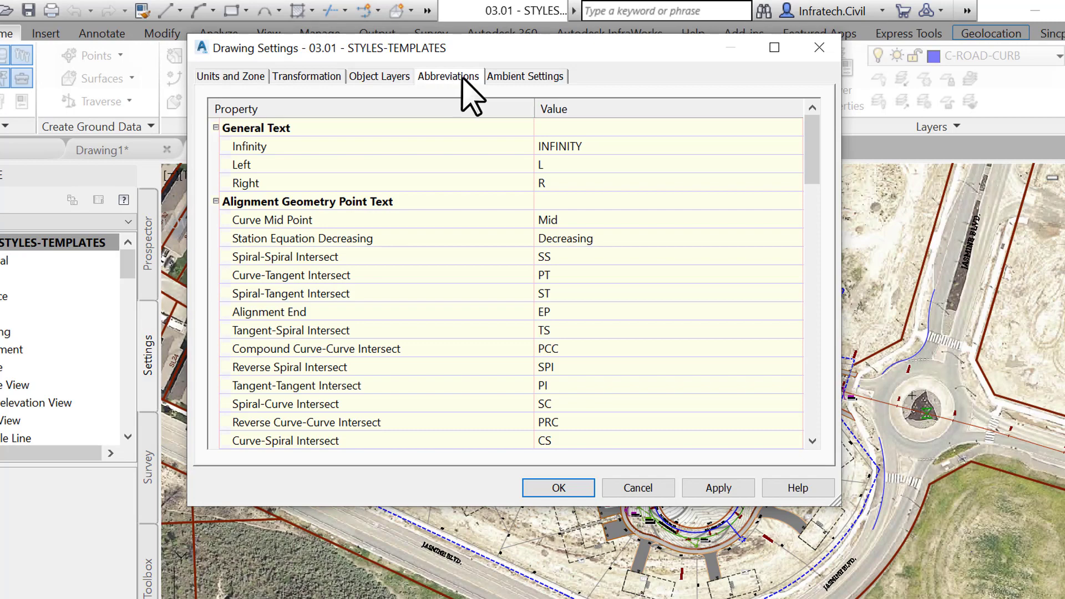
pyautogui.moveTo(811, 139); pyautogui.dragTo(810, 154)
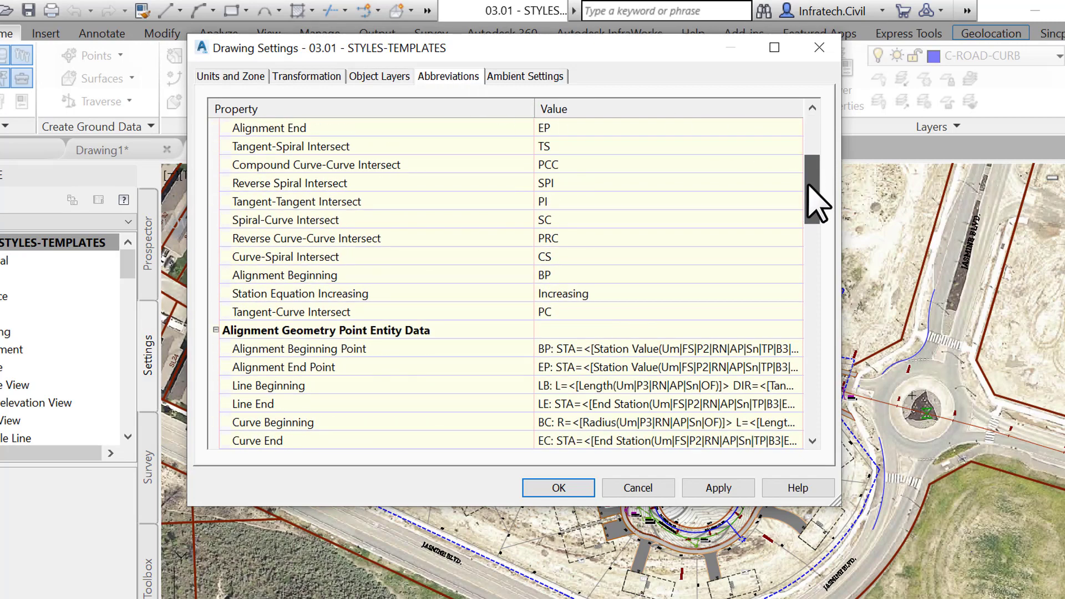
pyautogui.moveTo(808, 186); pyautogui.dragTo(873, 107)
# - Keep the ambient Distance unit as meter in Ambient Settings
pyautogui.click(528, 76)
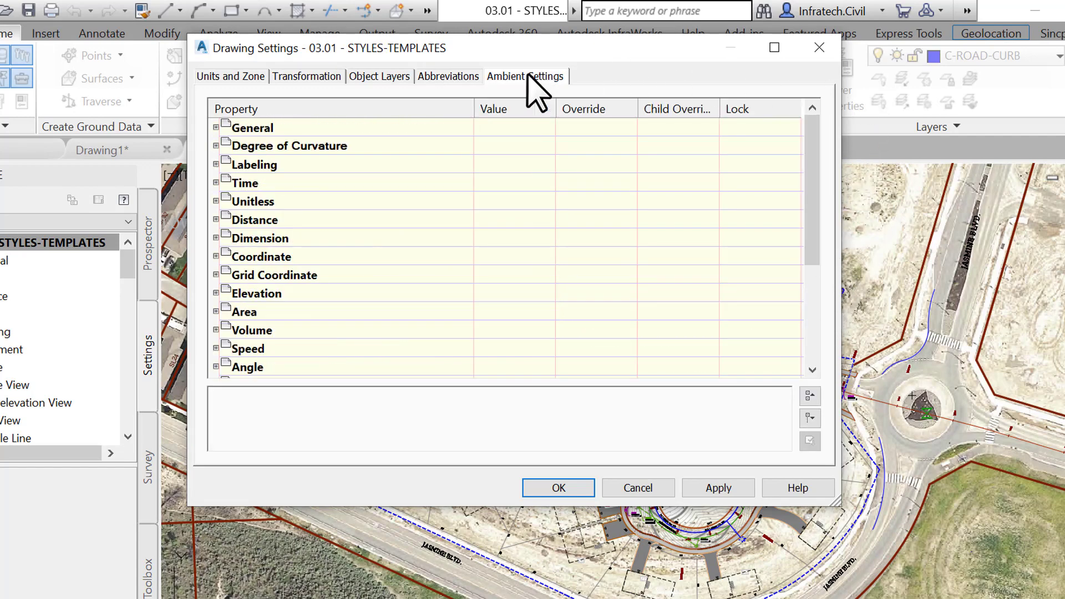
pyautogui.click(216, 219)
pyautogui.click(507, 239)
pyautogui.click(508, 240)
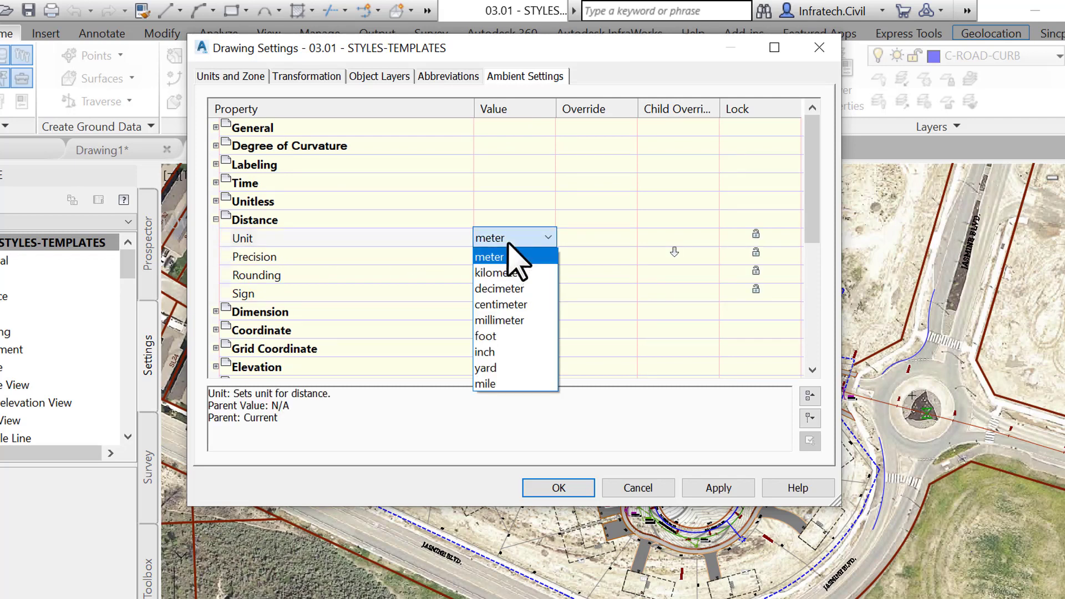
pyautogui.click(510, 257)
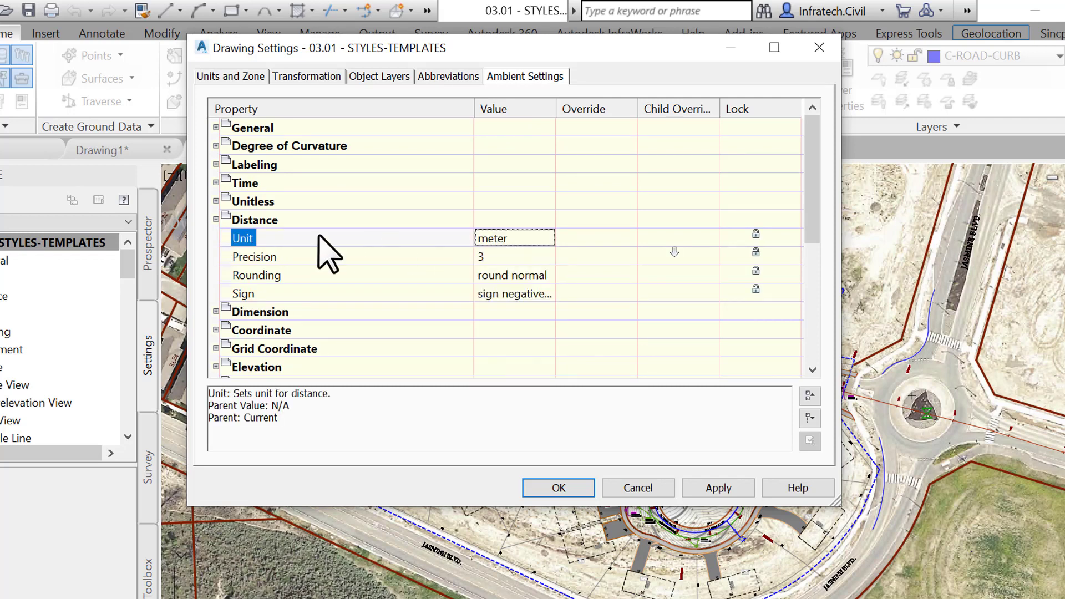
pyautogui.click(216, 220)
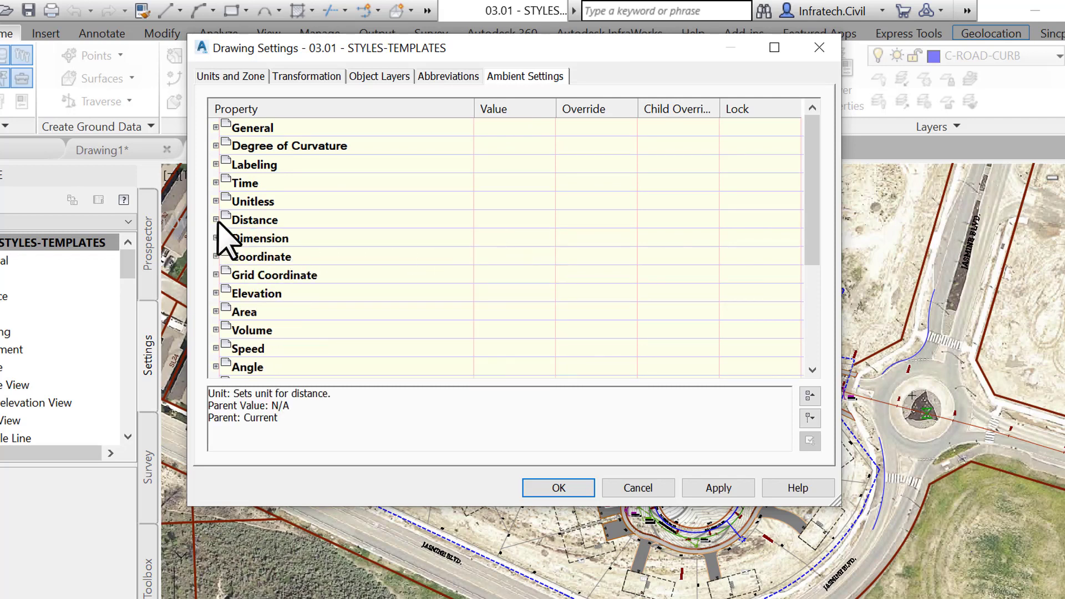
# - Keep the ambient Area unit as square meter and confirm the Drawing Settings with OK
pyautogui.click(216, 312)
pyautogui.click(508, 331)
pyautogui.click(508, 331)
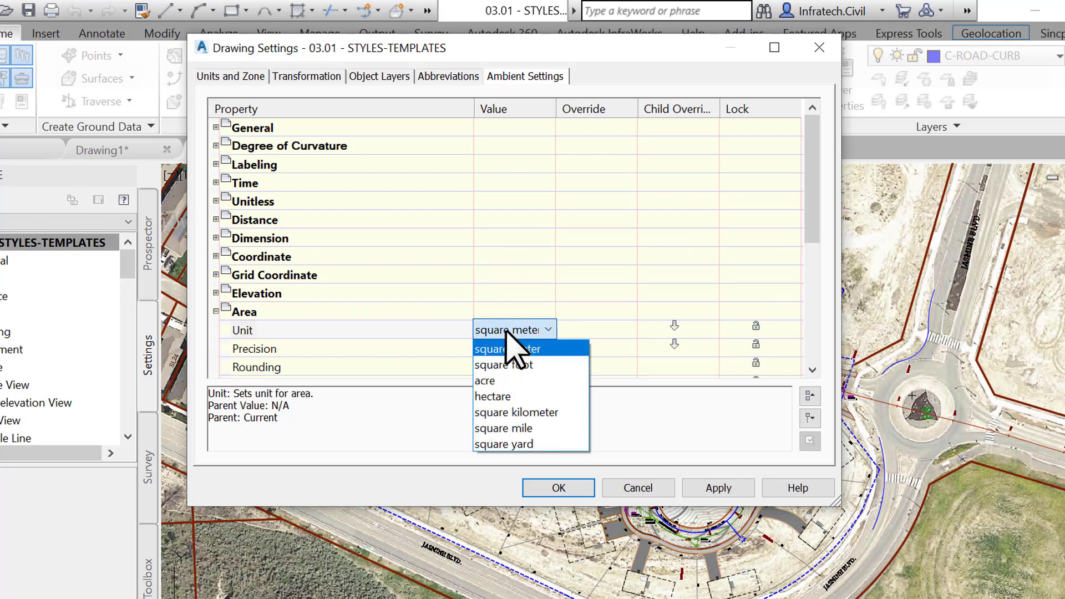
pyautogui.click(506, 331)
pyautogui.click(216, 312)
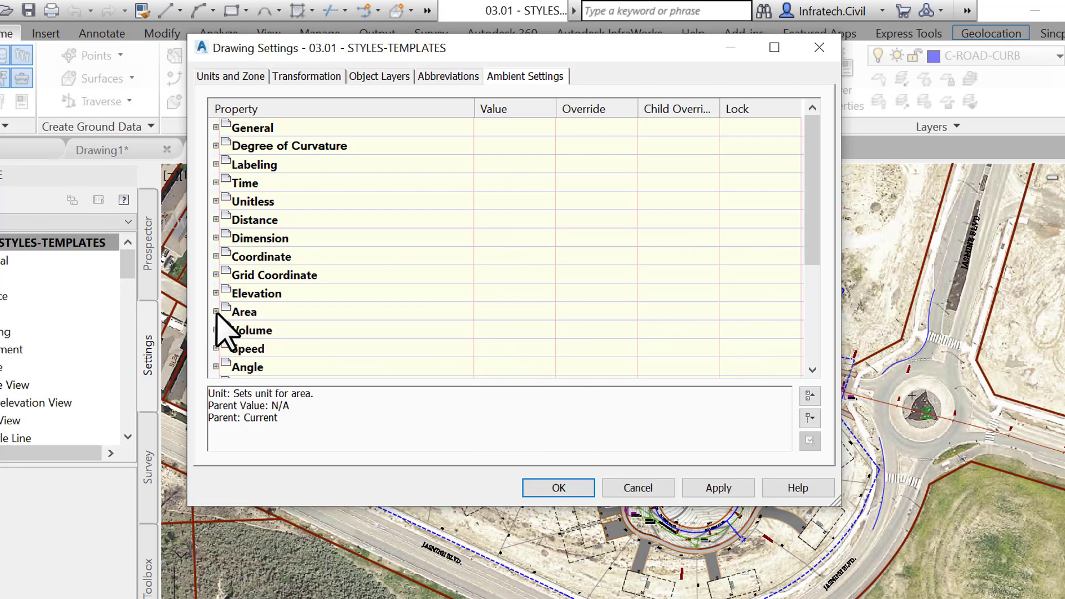
pyautogui.scroll(-1, 217, 314)
pyautogui.scroll(-1, 217, 314)
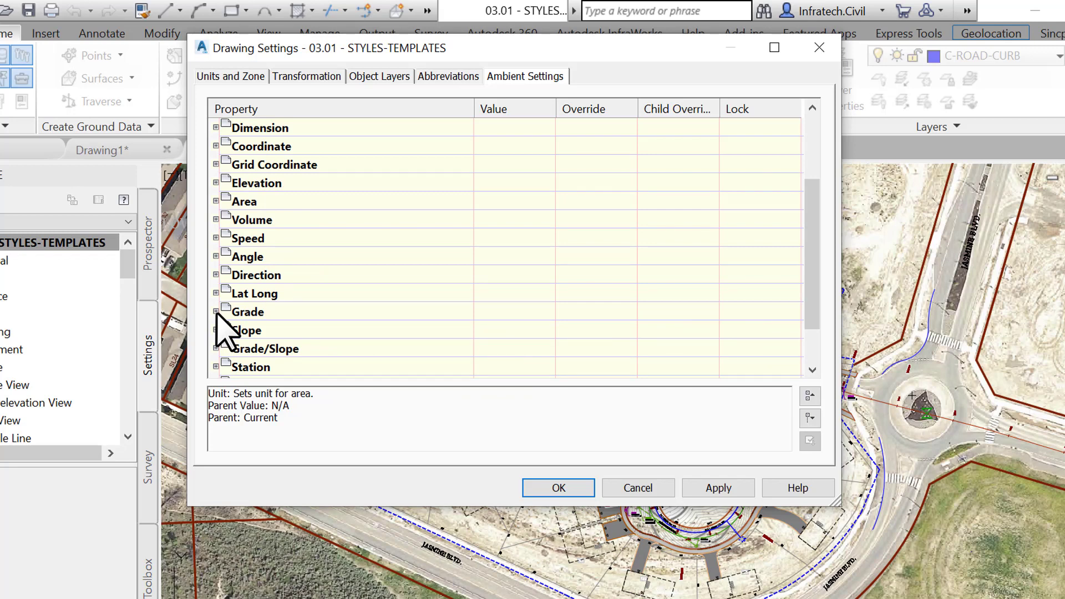
pyautogui.scroll(-1, 224, 331)
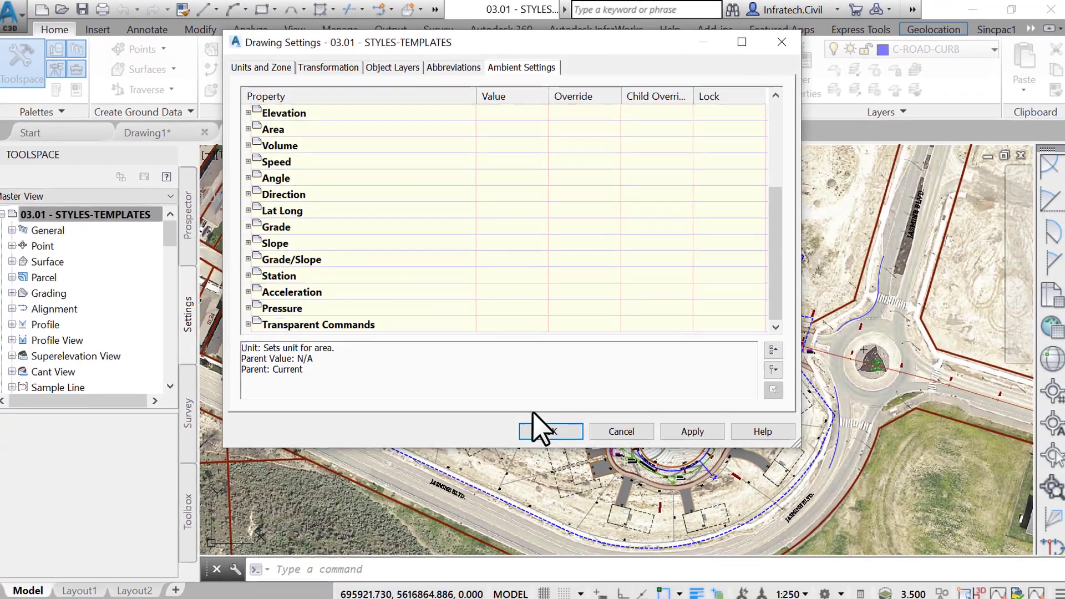
pyautogui.click(561, 485)
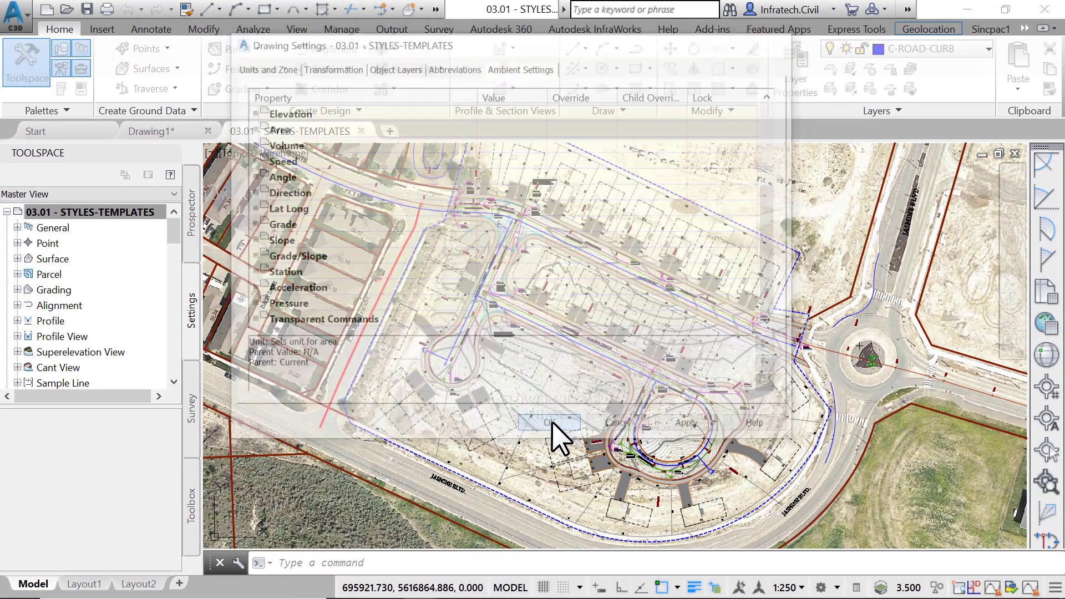
# - Save As an AutoCAD Drawing Template (*.dwt) into the C3D2018.EN.V1.03 - STYLES-TEMPLATES folder
pyautogui.click(12, 16)
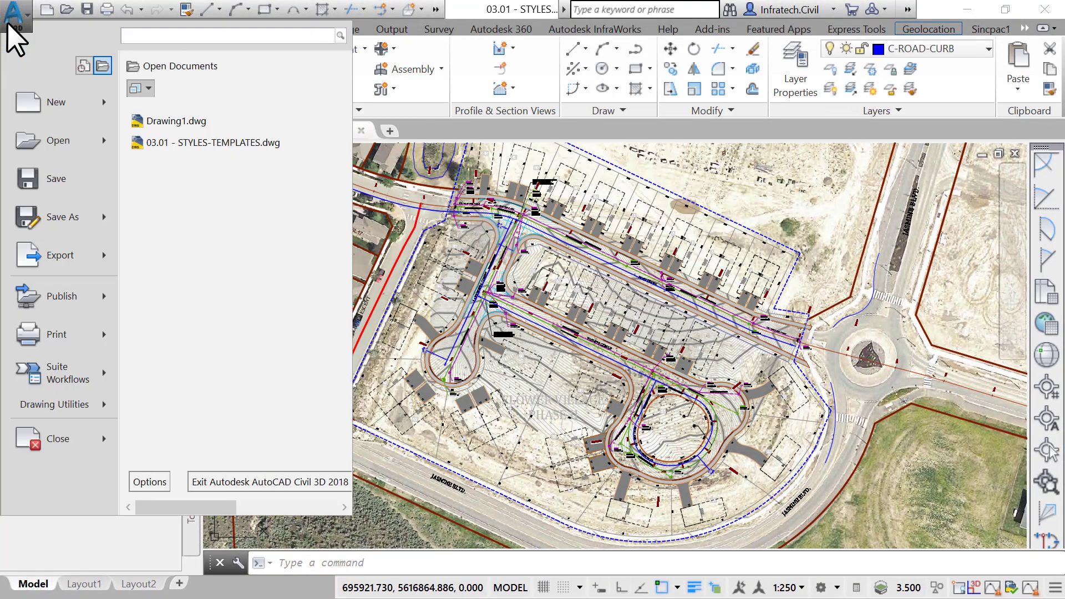
pyautogui.click(25, 217)
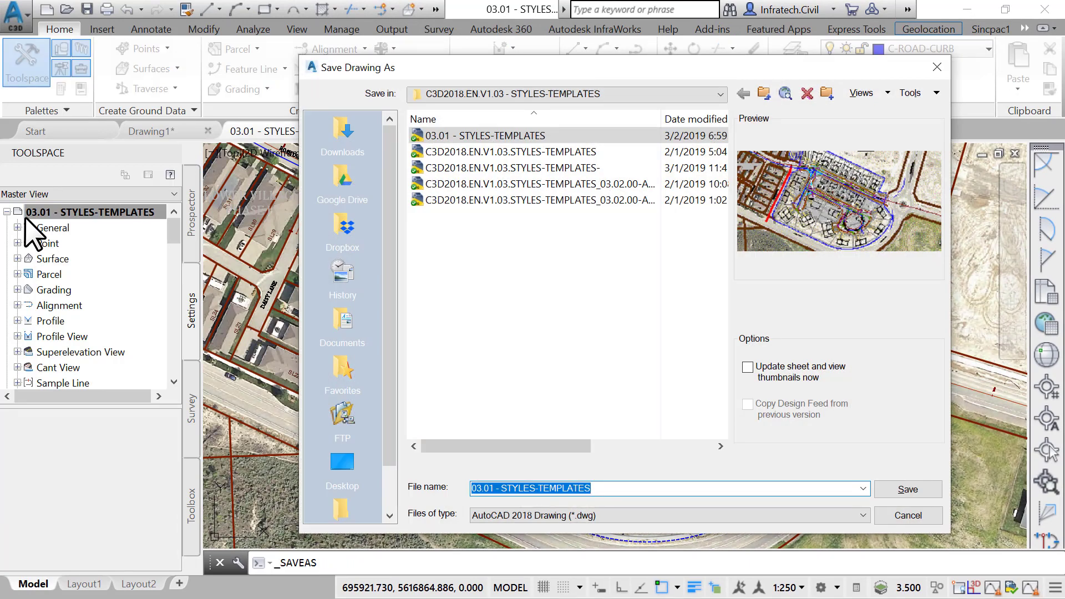
pyautogui.click(635, 515)
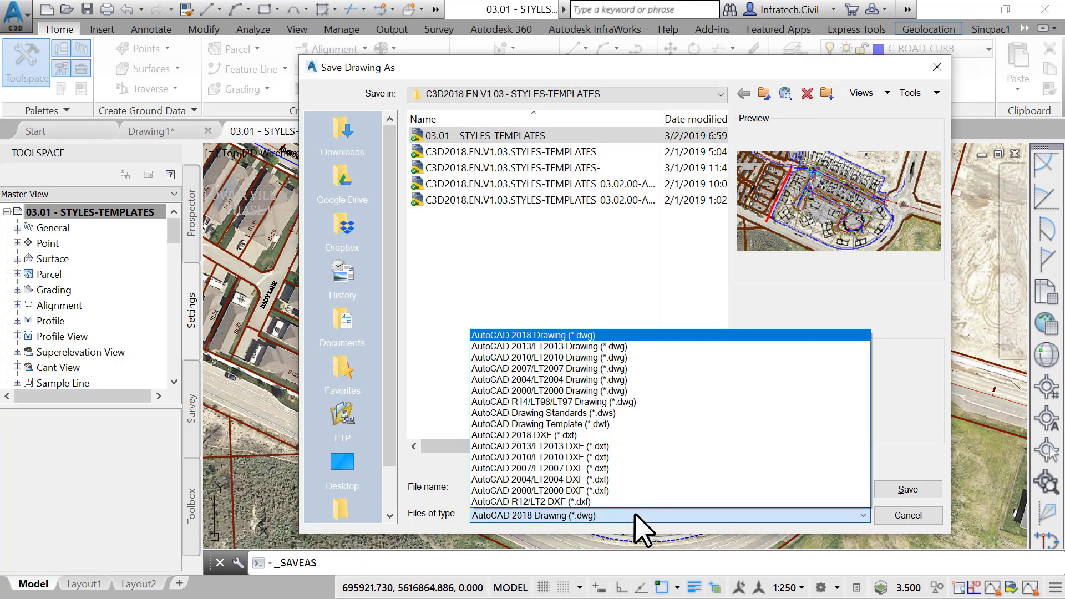
pyautogui.click(632, 424)
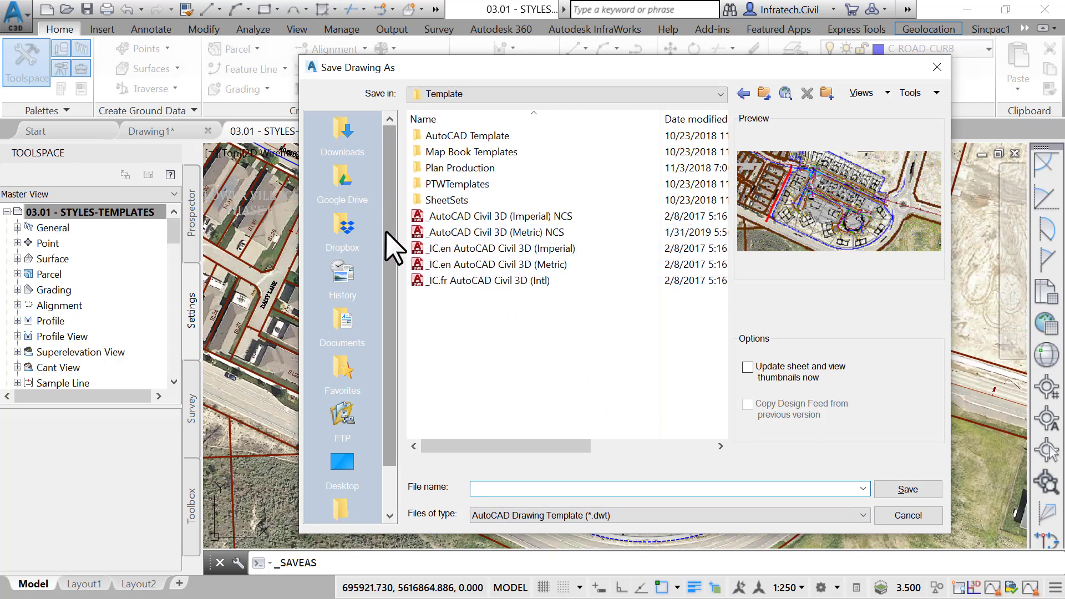
pyautogui.scroll(-1, 344, 444)
pyautogui.click(332, 484)
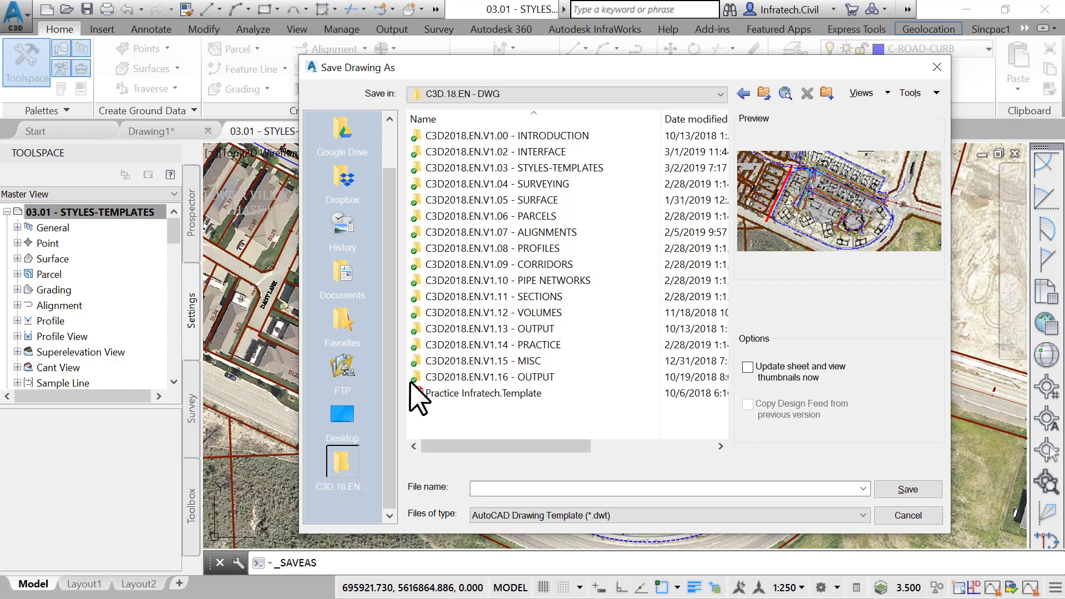
pyautogui.doubleClick(561, 168)
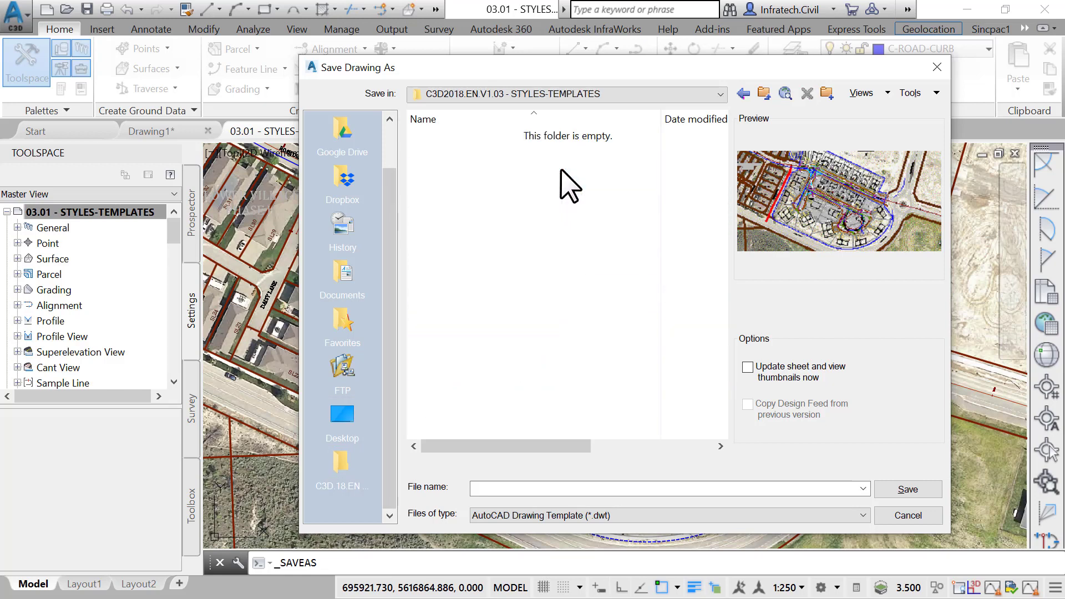
# - Name the template 'Practice Temp', save it, and enter the description 'Practice Template'
pyautogui.click(588, 488)
pyautogui.write('Pract')
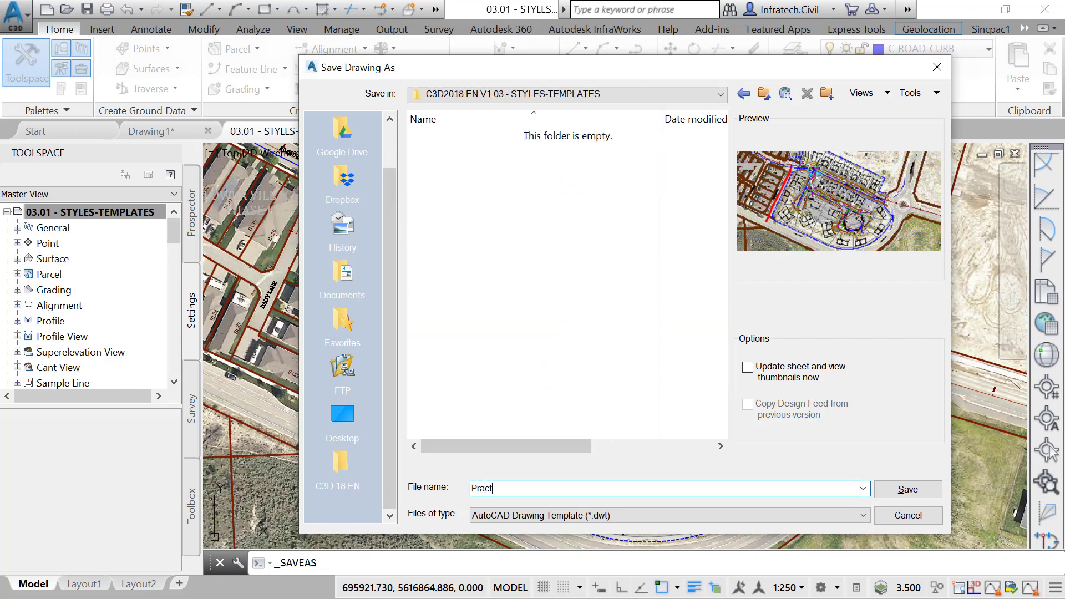
pyautogui.write('ice Template')
pyautogui.click(905, 488)
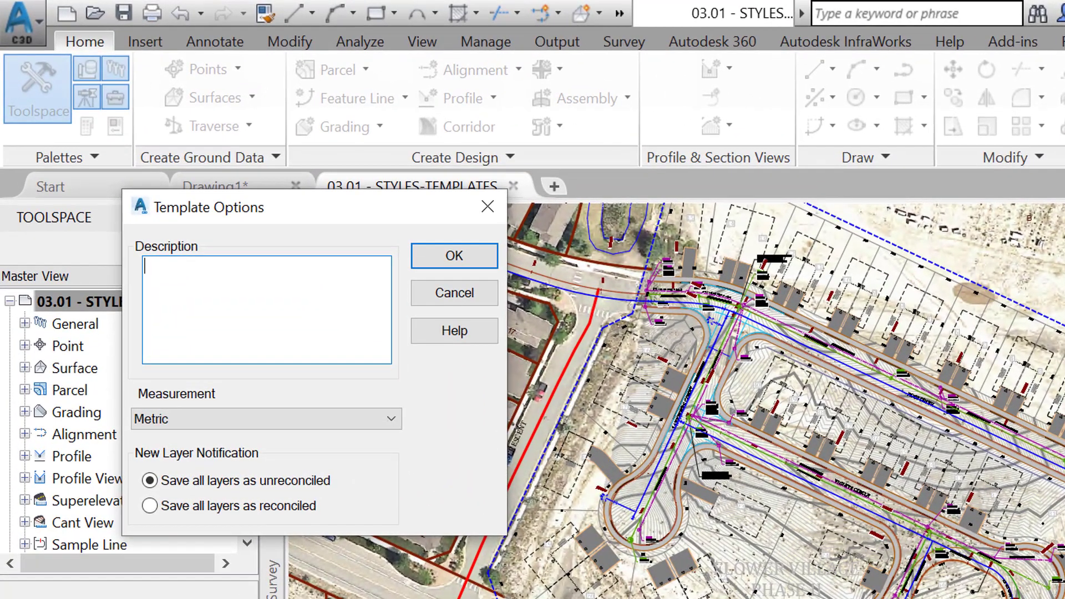
pyautogui.write('Practice Template')
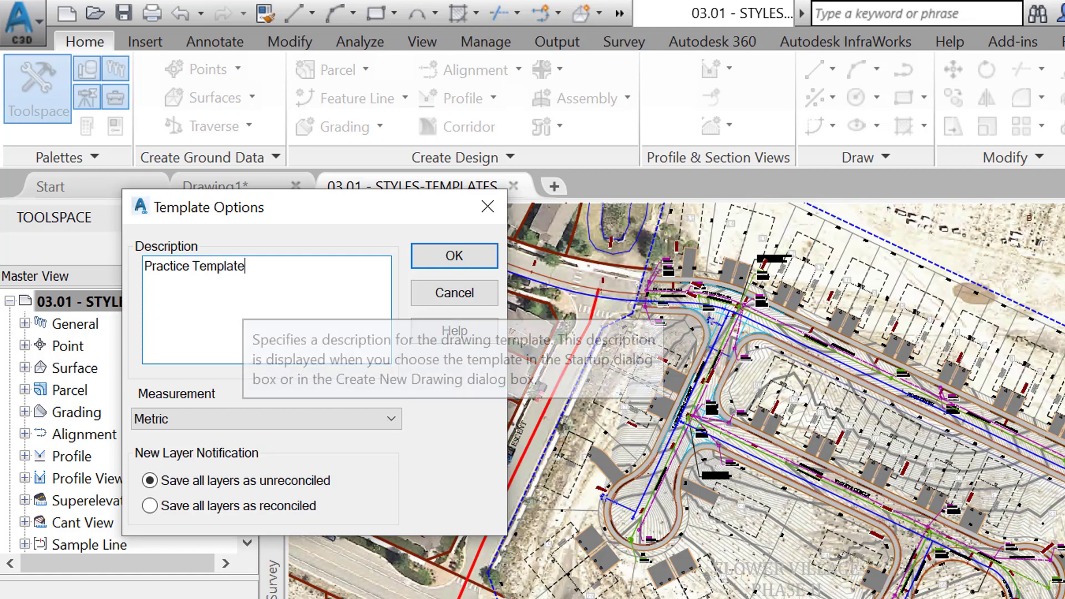
pyautogui.click(438, 265)
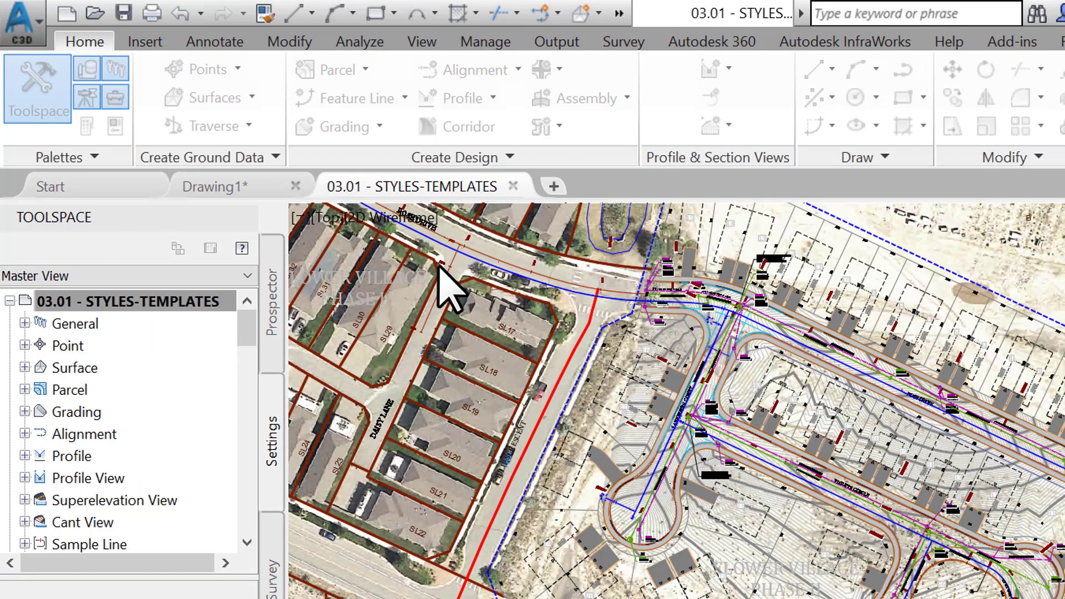